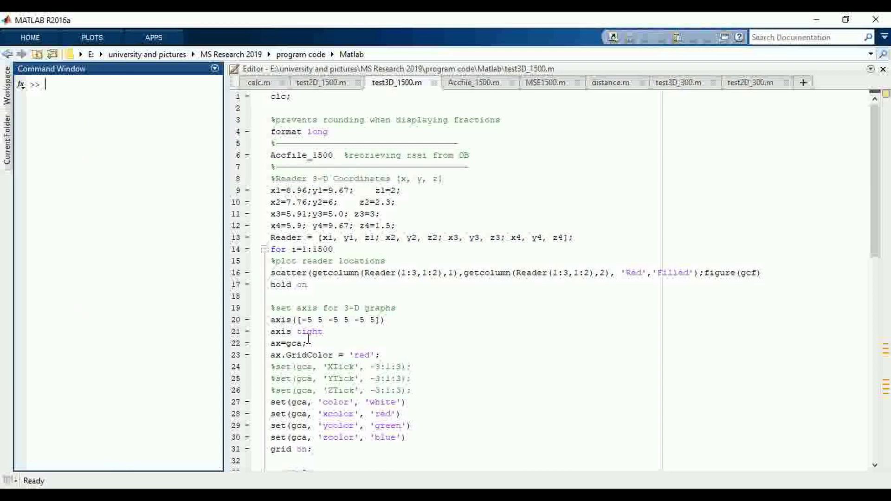
# Open Database Explorer and try to connect to the ips data source with the username root and the account password
pyautogui.click(155, 39)
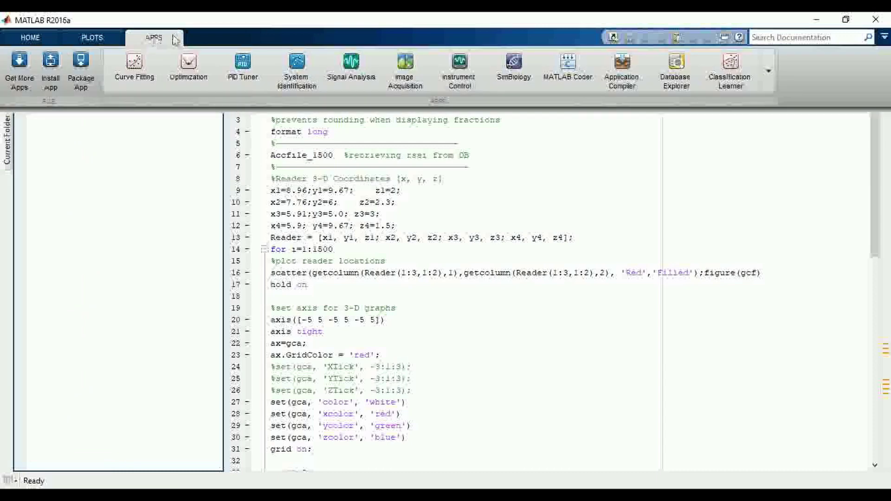
pyautogui.click(675, 68)
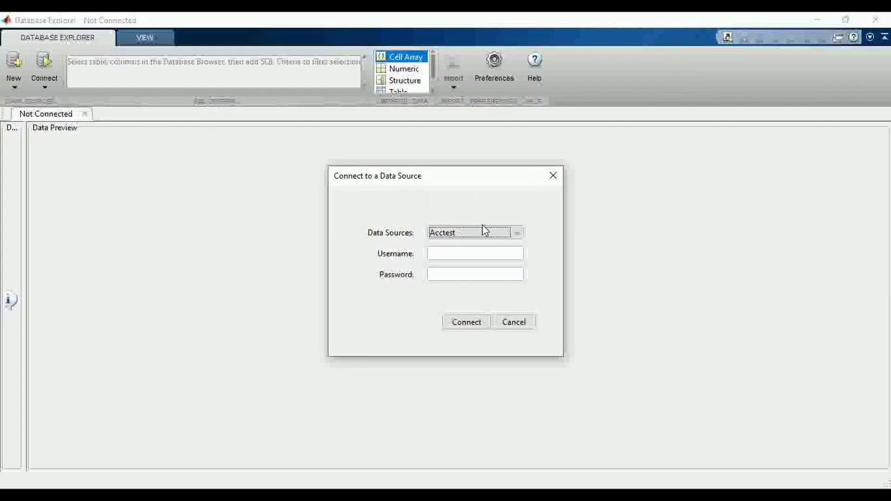
pyautogui.click(517, 233)
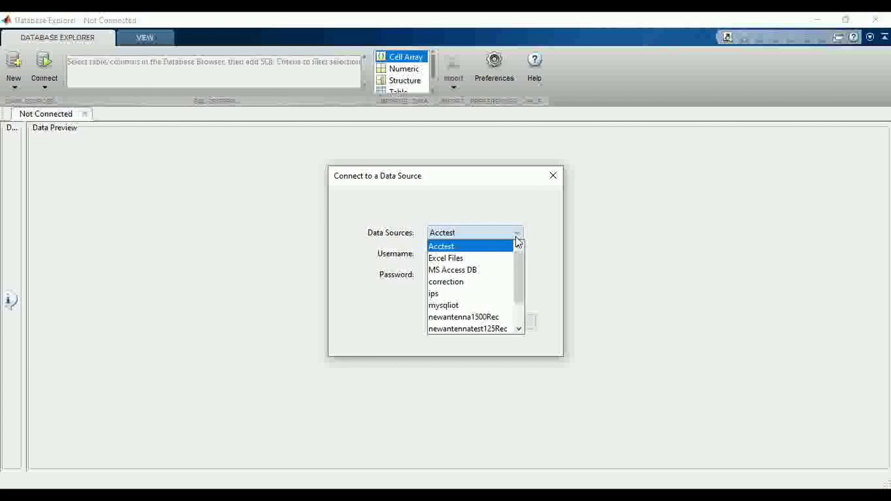
pyautogui.click(448, 294)
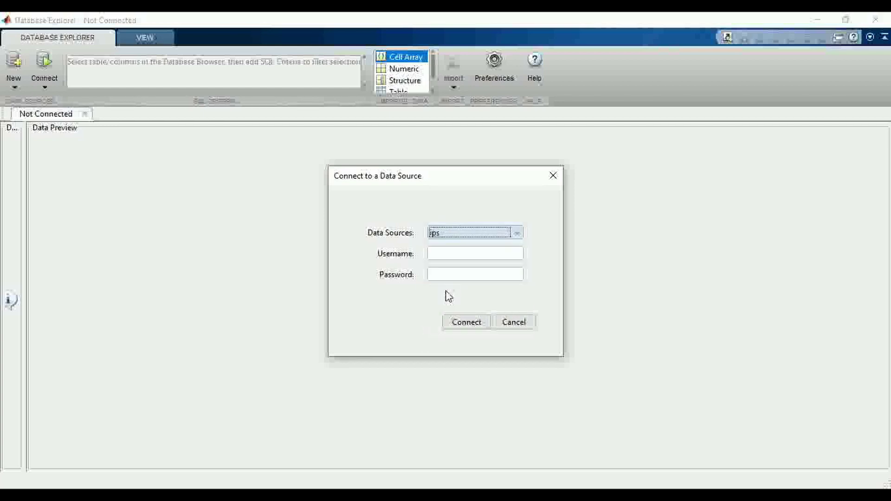
pyautogui.click(456, 257)
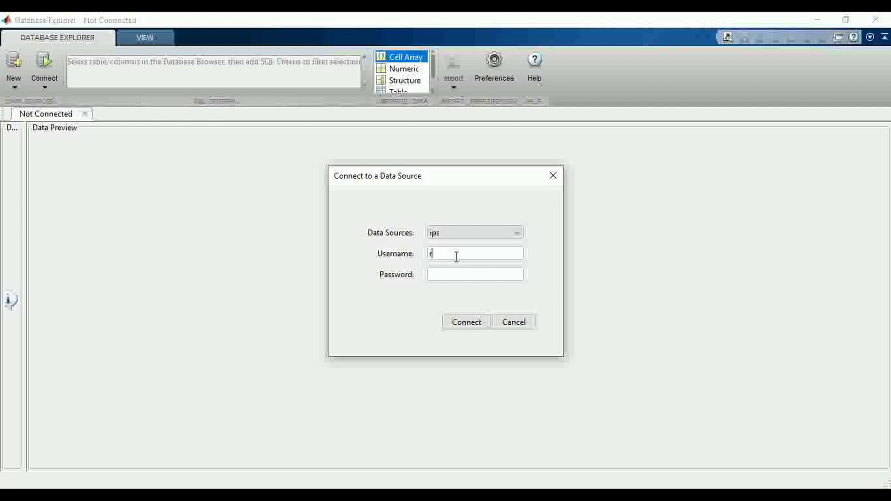
pyautogui.write('r')
pyautogui.click(460, 321)
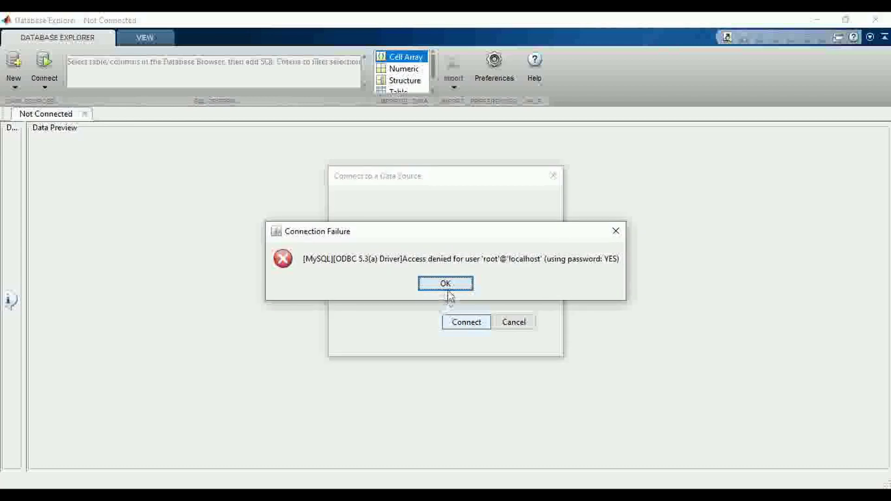
# Dismiss the connection error, clear the password, and connect to the ips data source
pyautogui.click(446, 284)
pyautogui.moveTo(450, 274); pyautogui.dragTo(424, 278)
pyautogui.press('BackSpace')
pyautogui.click(461, 321)
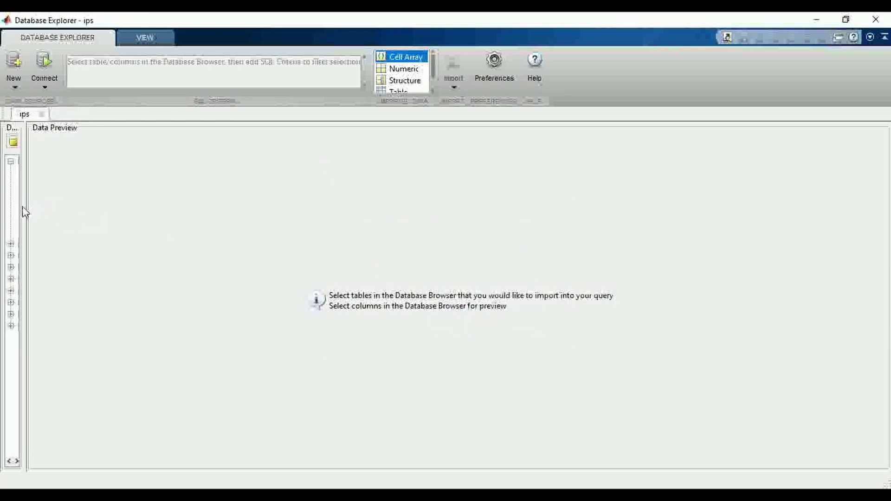
# Widen the Database Browser and preview the id and R1_rssi columns of table r1 through the last row
pyautogui.moveTo(25, 204); pyautogui.dragTo(115, 199)
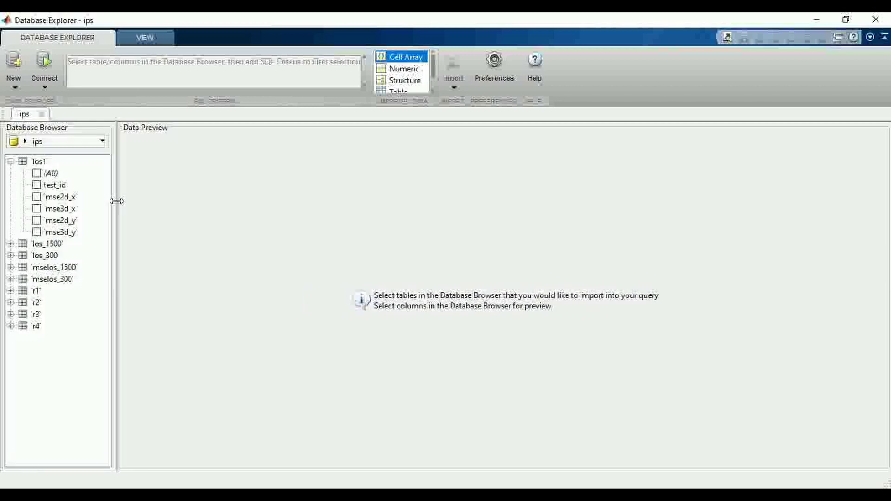
pyautogui.click(10, 161)
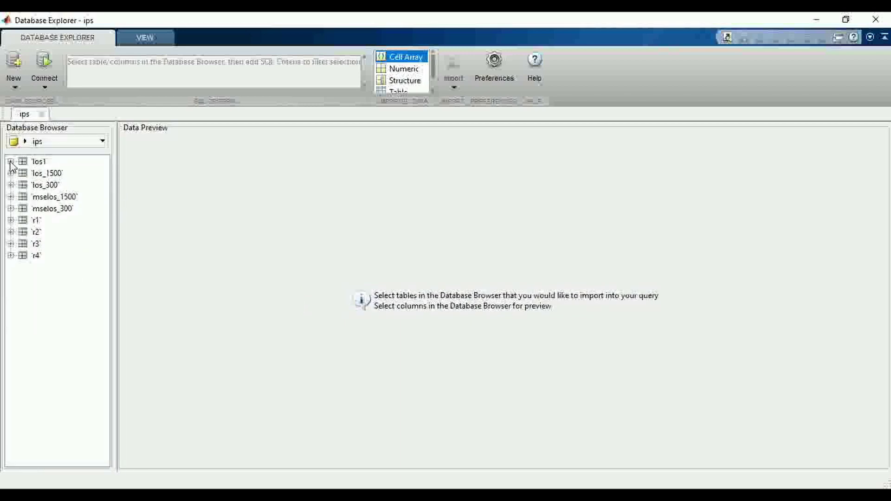
pyautogui.click(11, 220)
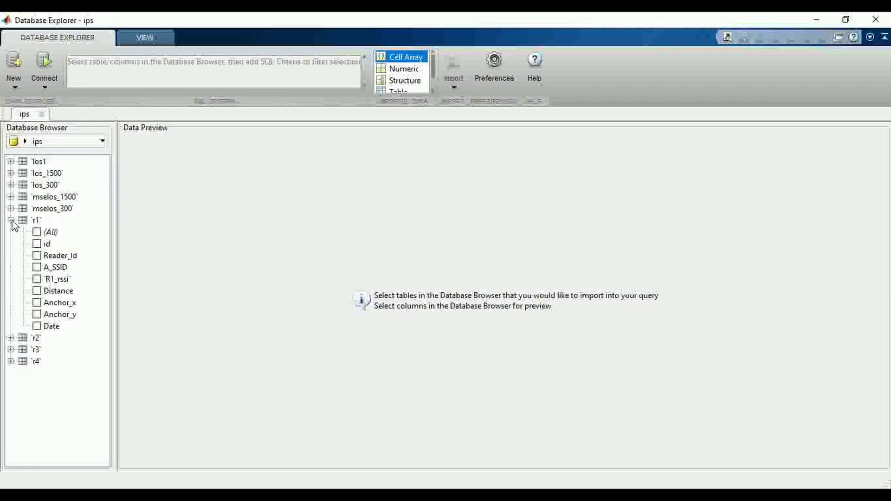
pyautogui.click(36, 244)
pyautogui.click(37, 279)
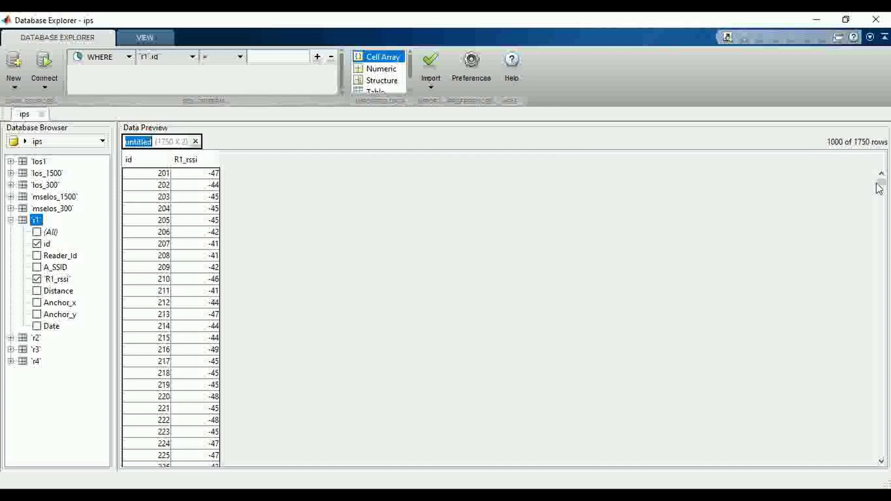
pyautogui.moveTo(883, 181); pyautogui.dragTo(881, 453)
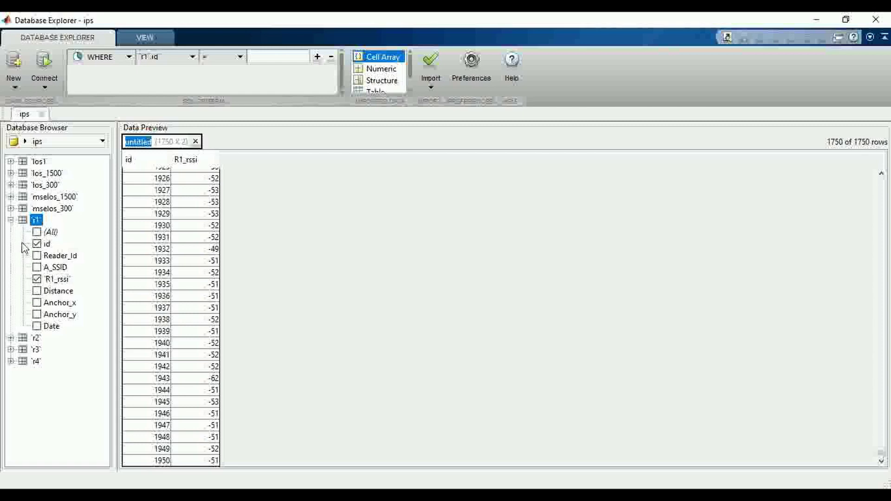
# Add R2_rssi from table r2 to the query with an inner join of r1.id = r2.id
pyautogui.click(11, 220)
pyautogui.click(11, 232)
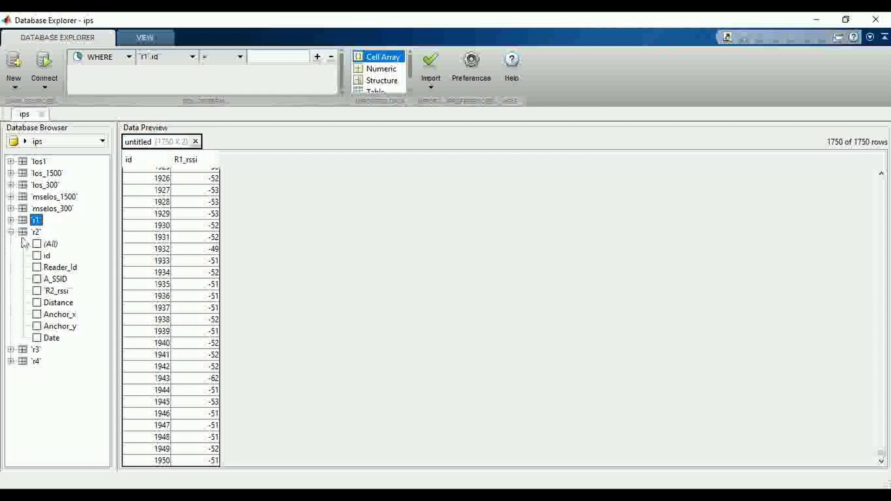
pyautogui.click(39, 291)
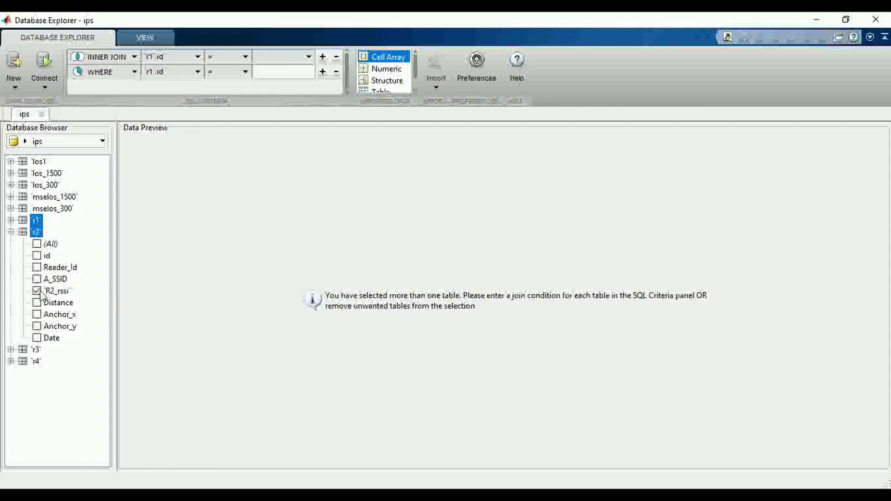
pyautogui.click(308, 57)
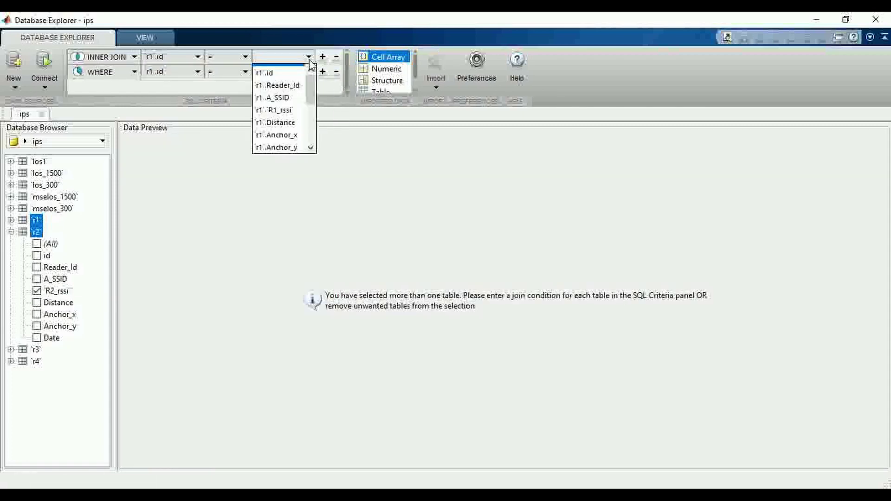
pyautogui.click(278, 73)
pyautogui.click(452, 283)
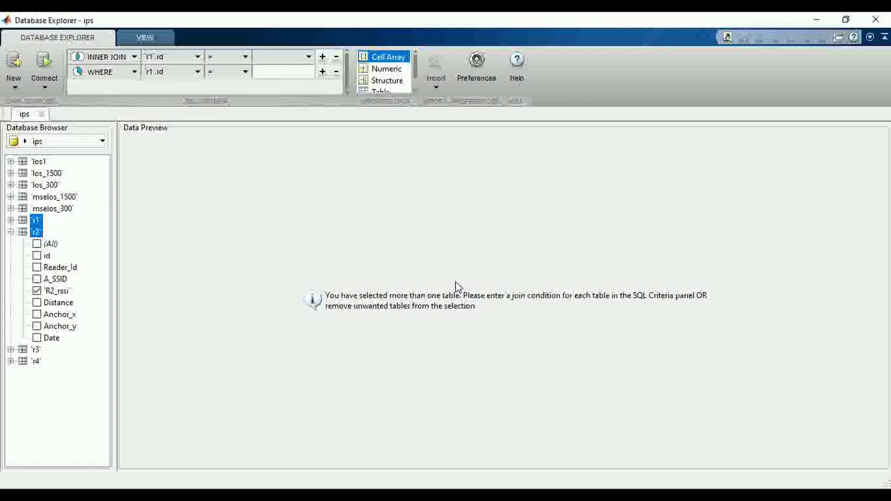
pyautogui.click(309, 57)
pyautogui.scroll(-2, 312, 117)
pyautogui.click(282, 94)
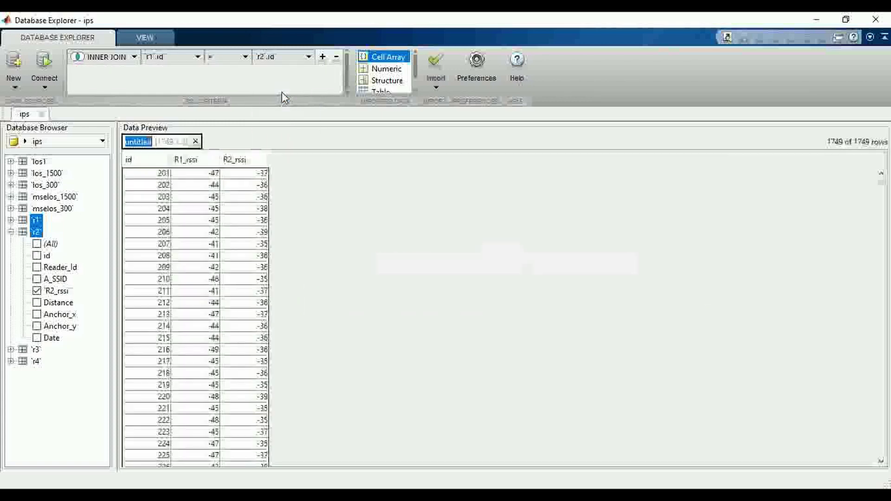
# Examine the joined RSSI values in the data preview from the first records to the final ones
pyautogui.moveTo(881, 181); pyautogui.dragTo(882, 323)
pyautogui.moveTo(888, 384); pyautogui.dragTo(885, 470)
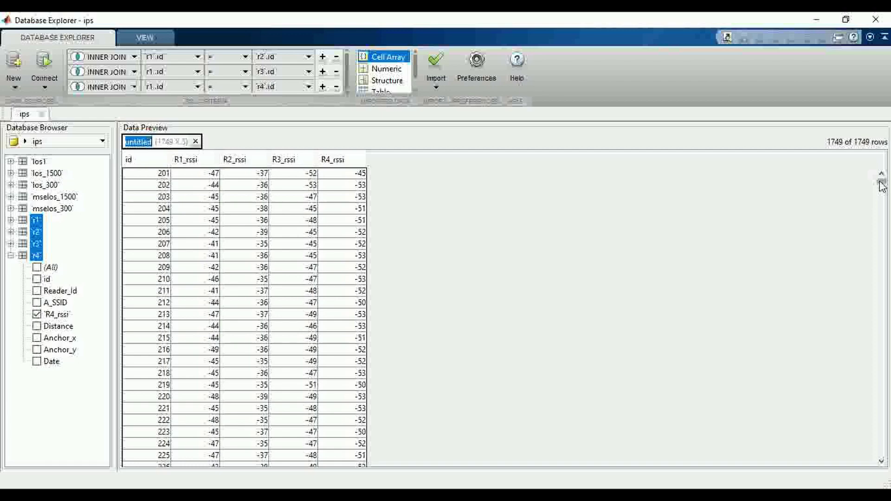
pyautogui.moveTo(882, 184); pyautogui.dragTo(889, 231)
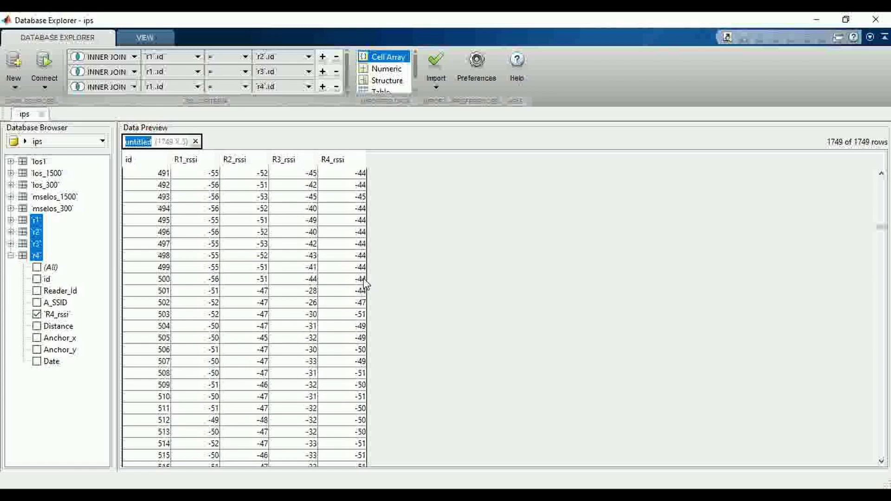
pyautogui.click(883, 235)
pyautogui.moveTo(884, 235); pyautogui.dragTo(882, 364)
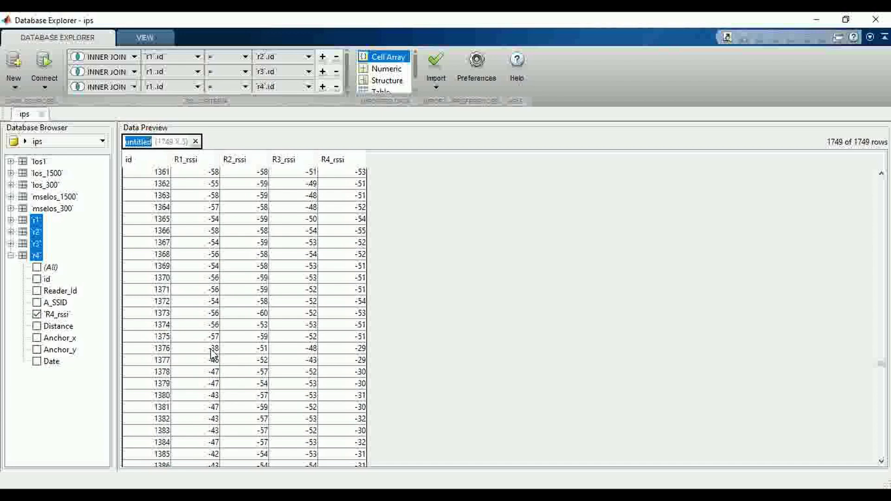
pyautogui.moveTo(882, 368); pyautogui.dragTo(881, 452)
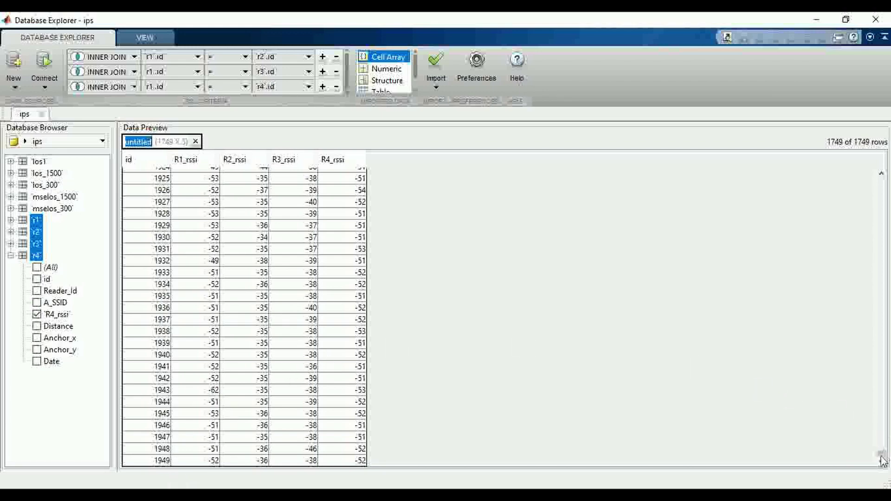
pyautogui.moveTo(882, 455); pyautogui.dragTo(881, 452)
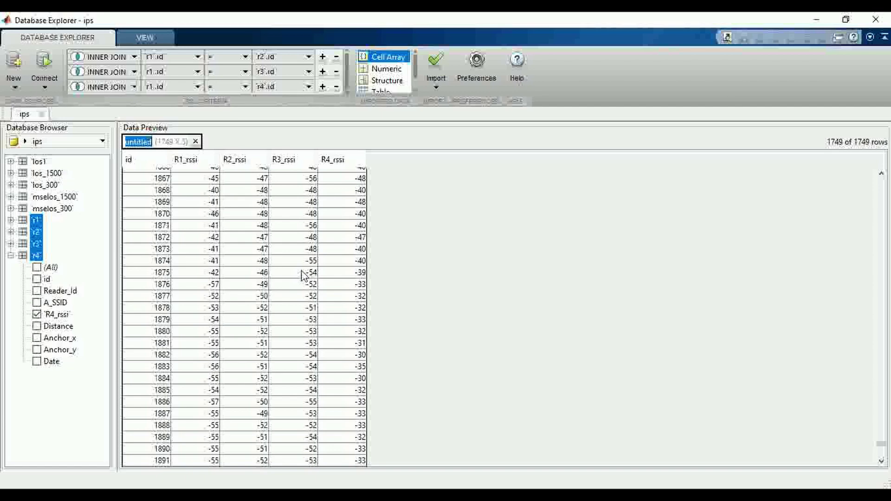
# Switch to phpMyAdmin in the browser, view table r1 of the ips1 database, and minimize the browser
pyautogui.click(63, 453)
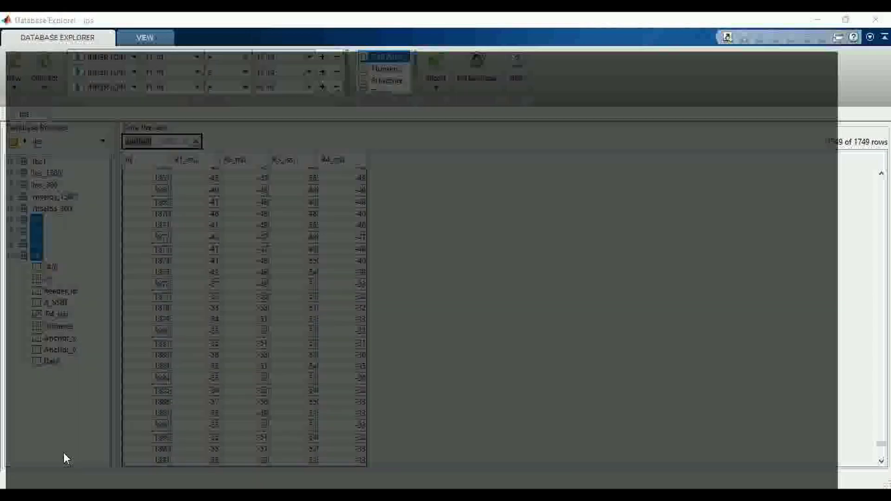
pyautogui.click(11, 328)
pyautogui.click(49, 422)
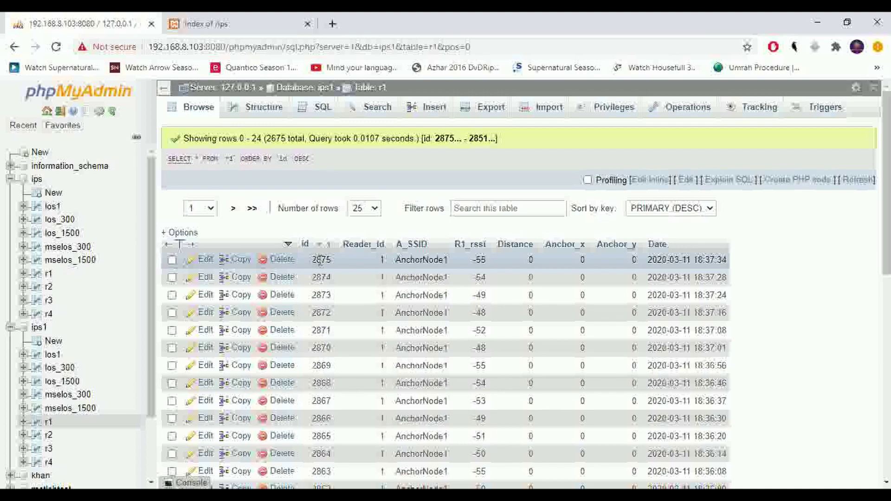
pyautogui.click(818, 22)
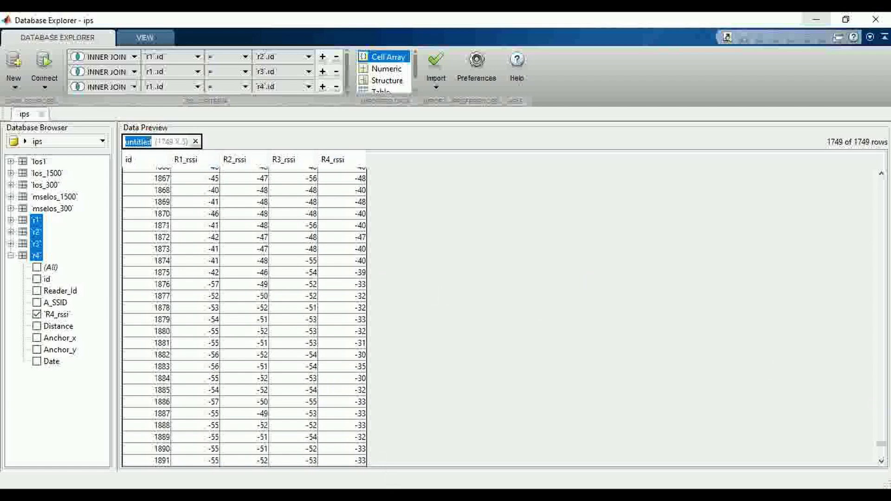
# Switch to the main MATLAB window to check the Workspace variables, and return to Database Explorer
pyautogui.click(330, 447)
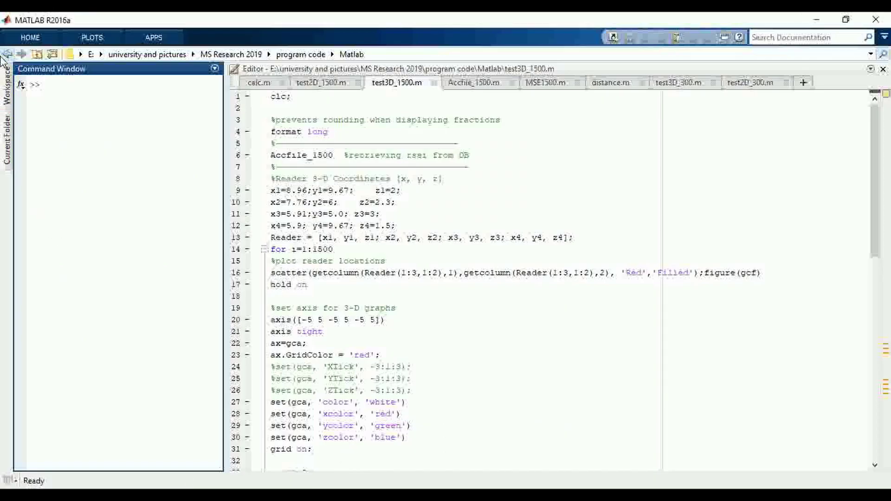
pyautogui.click(6, 83)
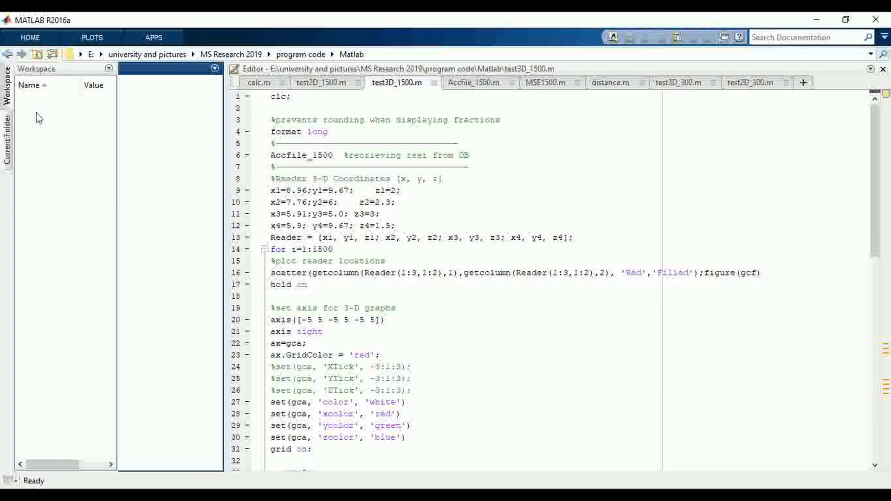
pyautogui.click(169, 209)
pyautogui.click(400, 496)
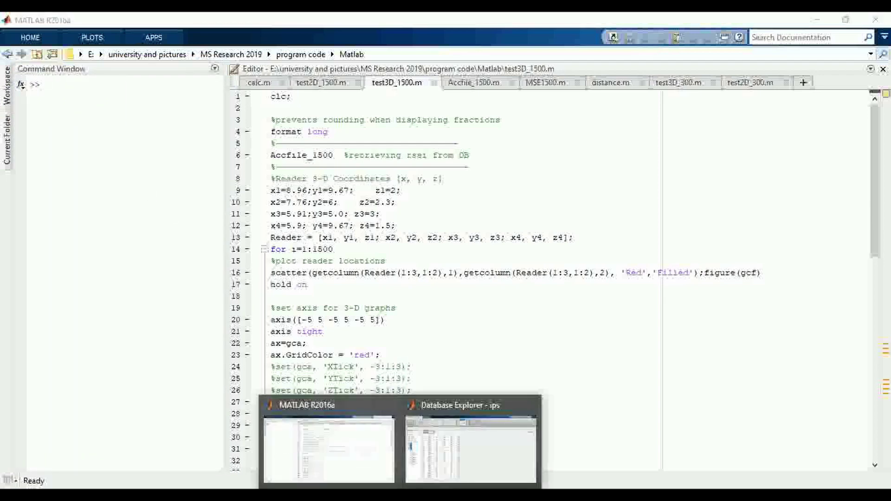
pyautogui.click(427, 464)
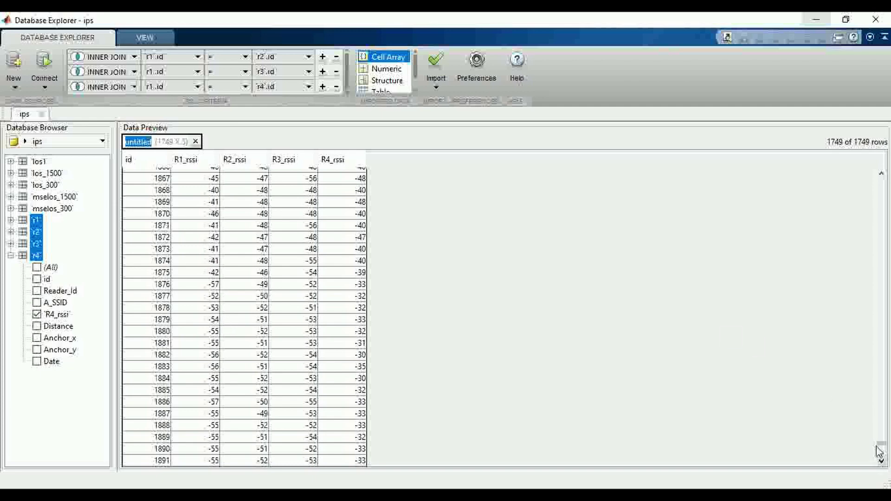
# Review the last rows of the joined RSSI preview and close the untitled query
pyautogui.scroll(-1, 880, 449)
pyautogui.scroll(-13, 880, 450)
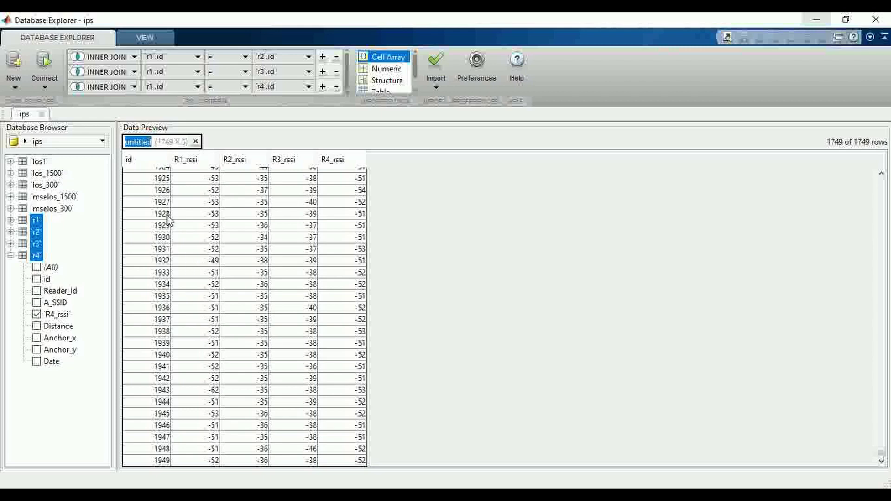
pyautogui.click(195, 142)
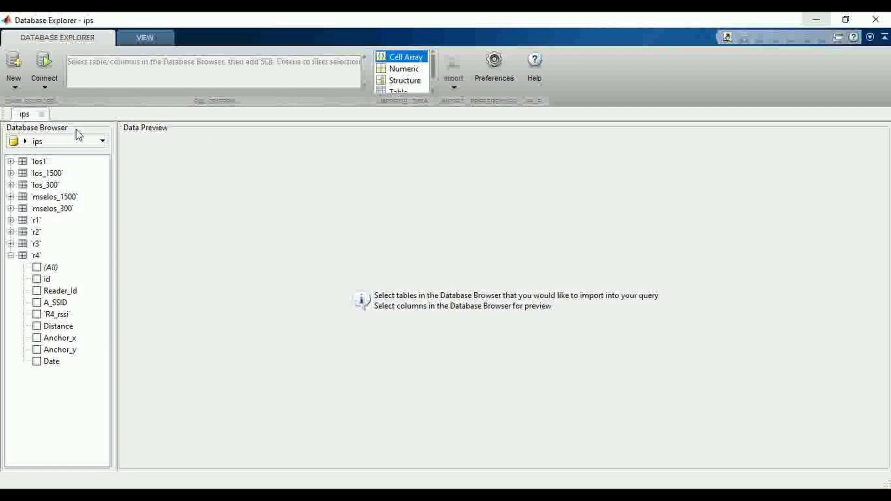
# Connect to the oldantenna300Rec data source with the username root and no password
pyautogui.click(57, 88)
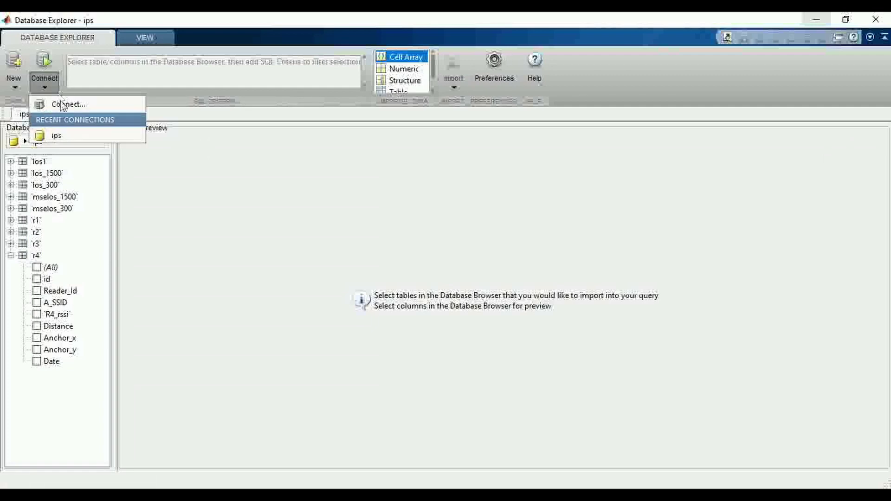
pyautogui.click(63, 106)
pyautogui.click(500, 233)
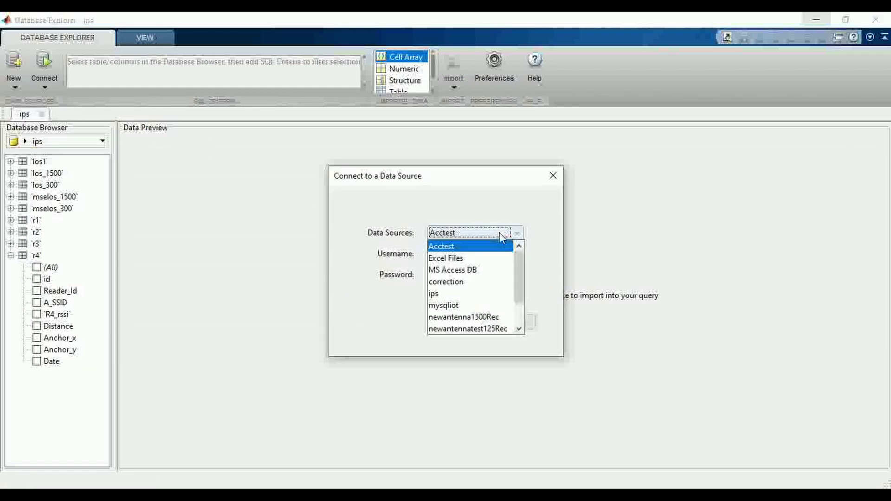
pyautogui.scroll(-1, 519, 287)
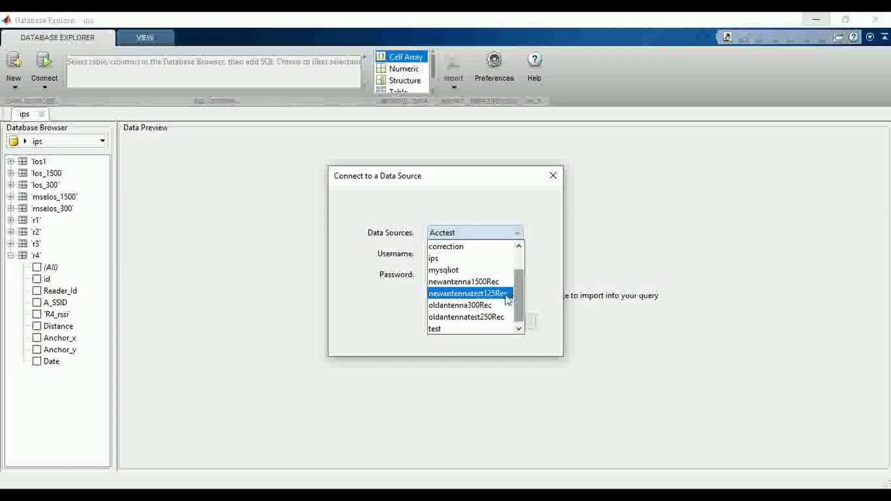
pyautogui.click(470, 307)
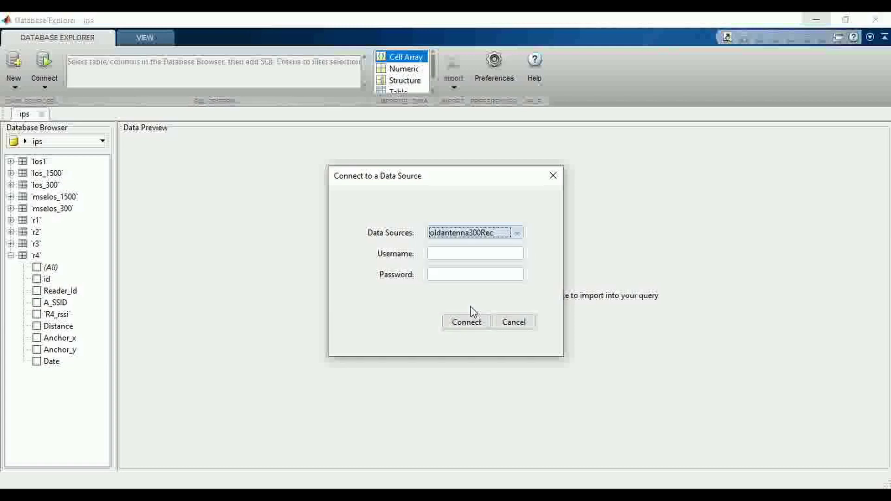
pyautogui.click(459, 255)
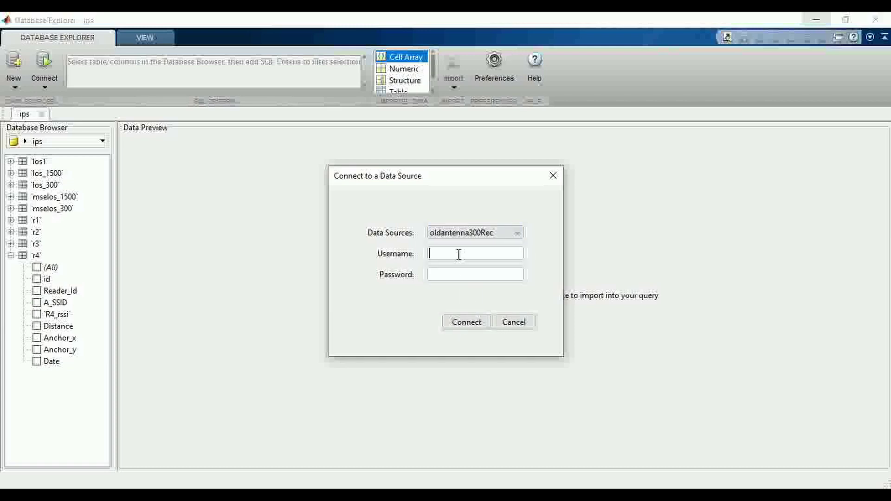
pyautogui.write('root')
pyautogui.click(454, 319)
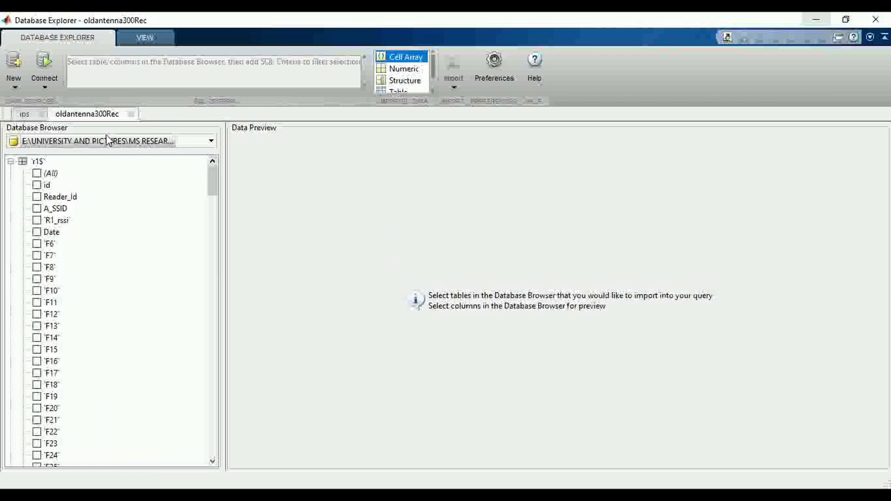
# Add the id and R1_rssi columns of table r1$ to the query, collapse that table and narrow the Database Browser
pyautogui.click(37, 185)
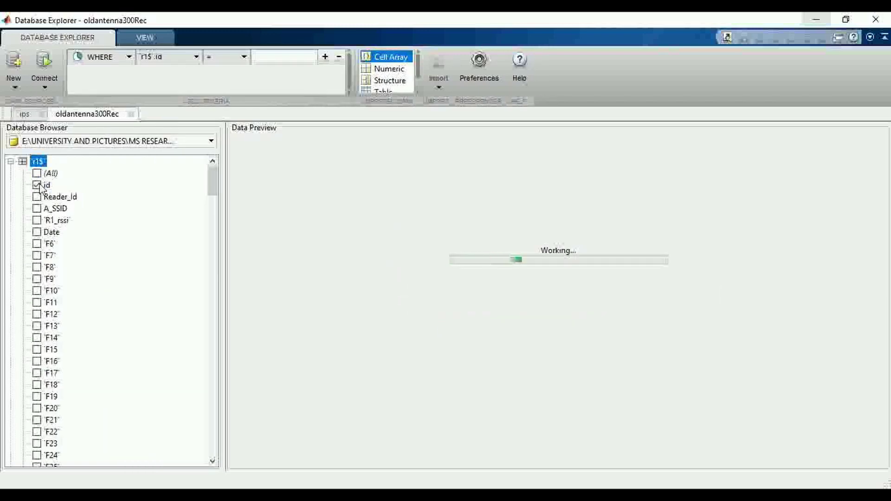
pyautogui.click(37, 220)
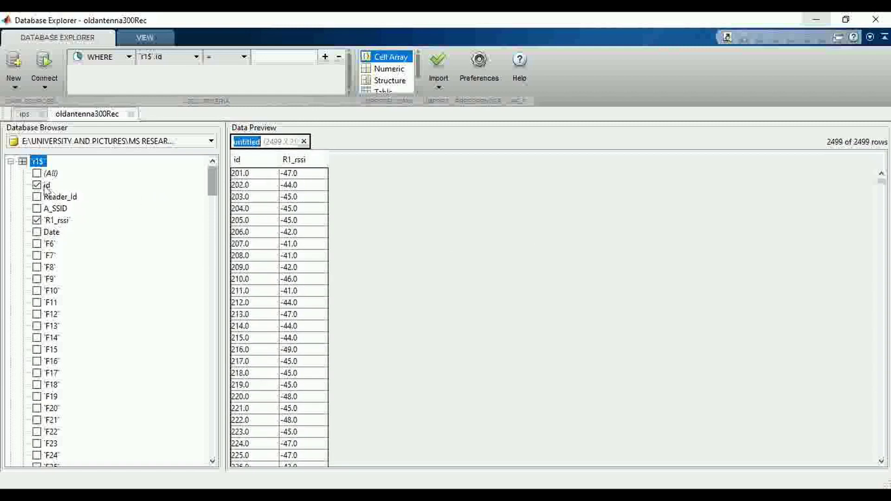
pyautogui.click(10, 161)
pyautogui.moveTo(226, 156); pyautogui.dragTo(109, 160)
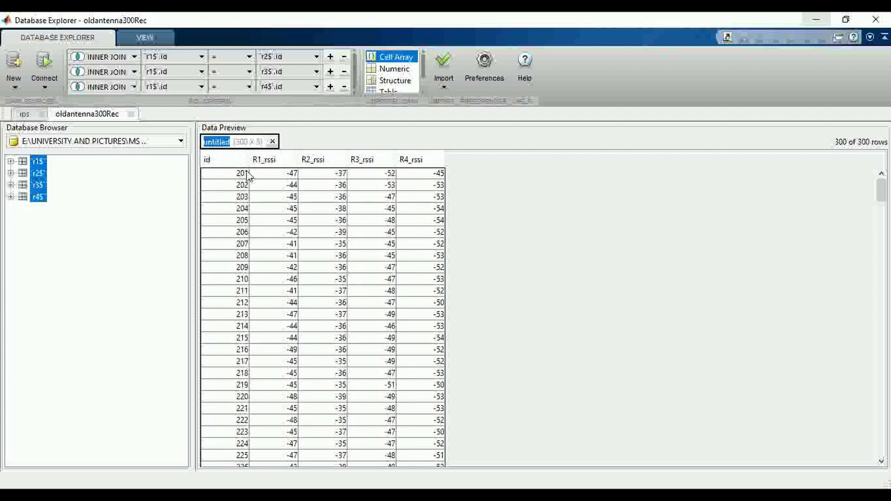
# Examine the joined R1 to R4 RSSI records of oldantenna300Rec through the last row and return to the first
pyautogui.moveTo(881, 191); pyautogui.dragTo(883, 453)
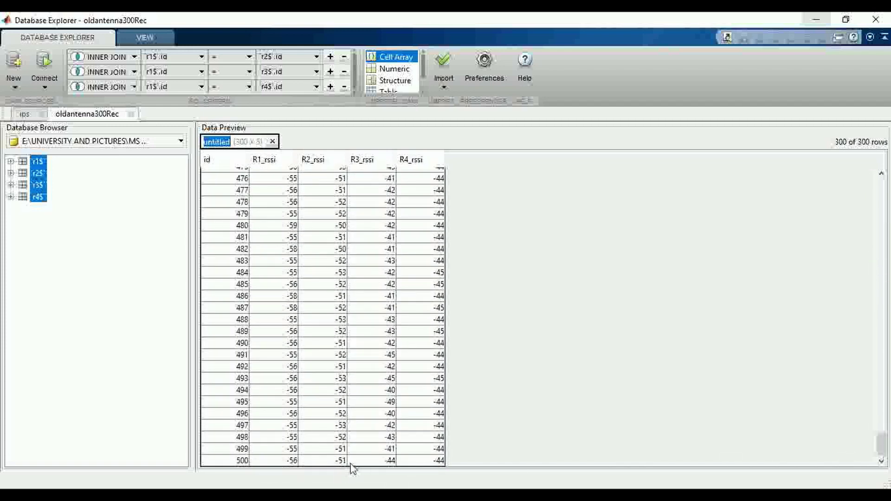
pyautogui.moveTo(886, 439); pyautogui.dragTo(887, 182)
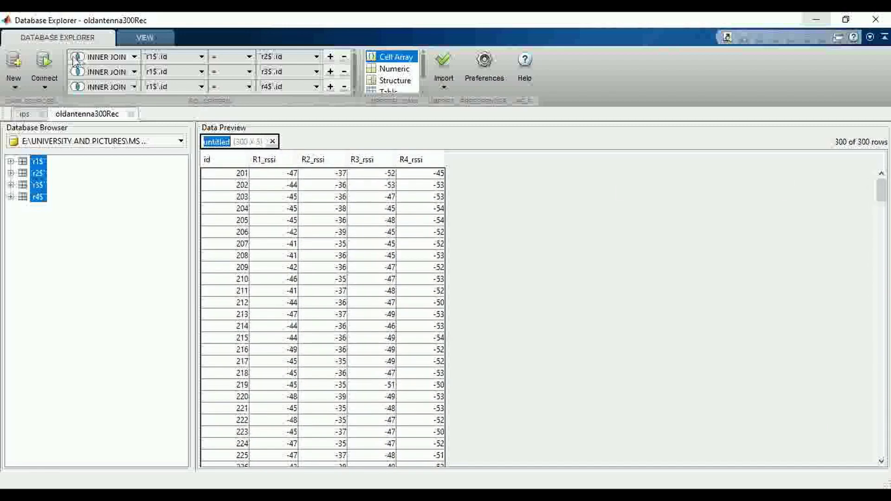
# Open the connection options for choosing another data source
pyautogui.click(44, 89)
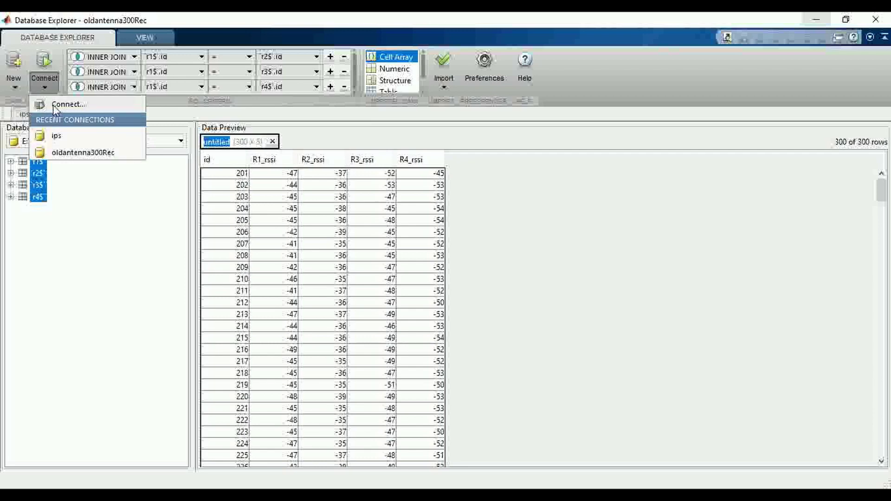